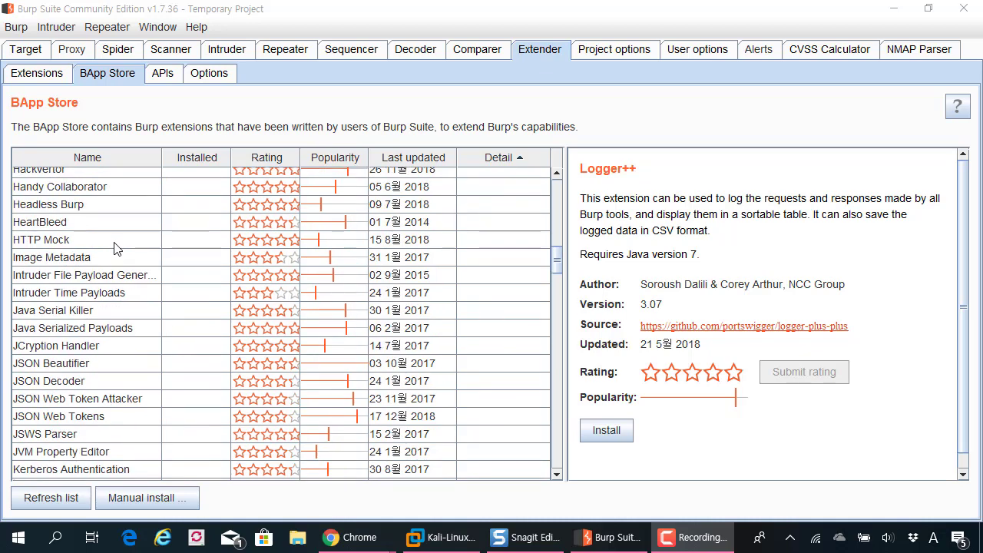
# Install the Logger++ extension from the BApp Store and widen its description pane.
pyautogui.scroll(-2, 113, 247)
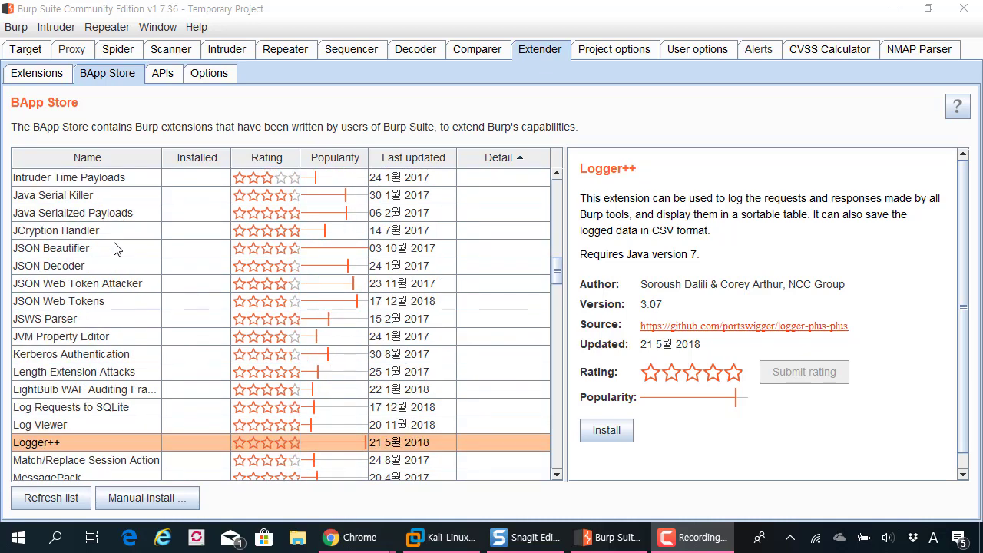
pyautogui.scroll(-2, 104, 290)
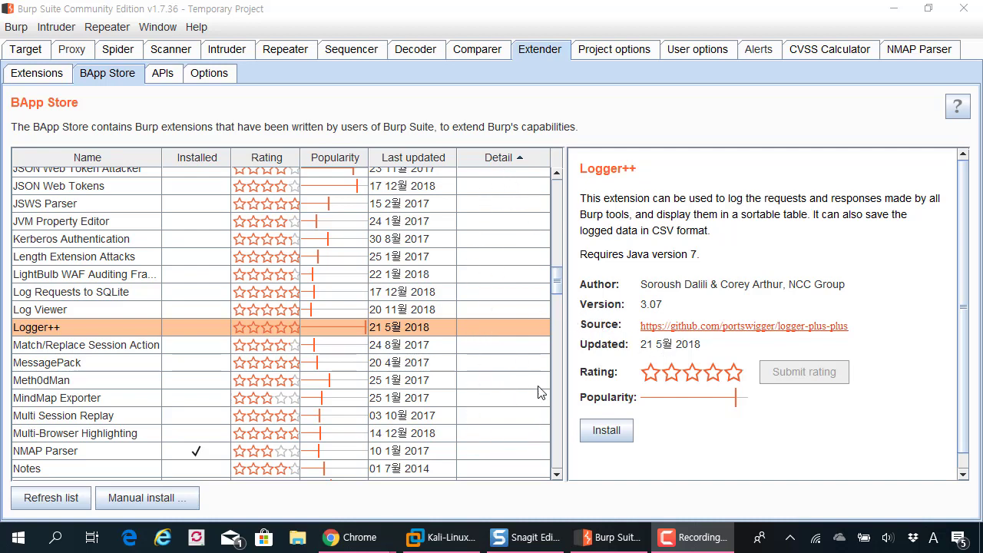
pyautogui.click(616, 434)
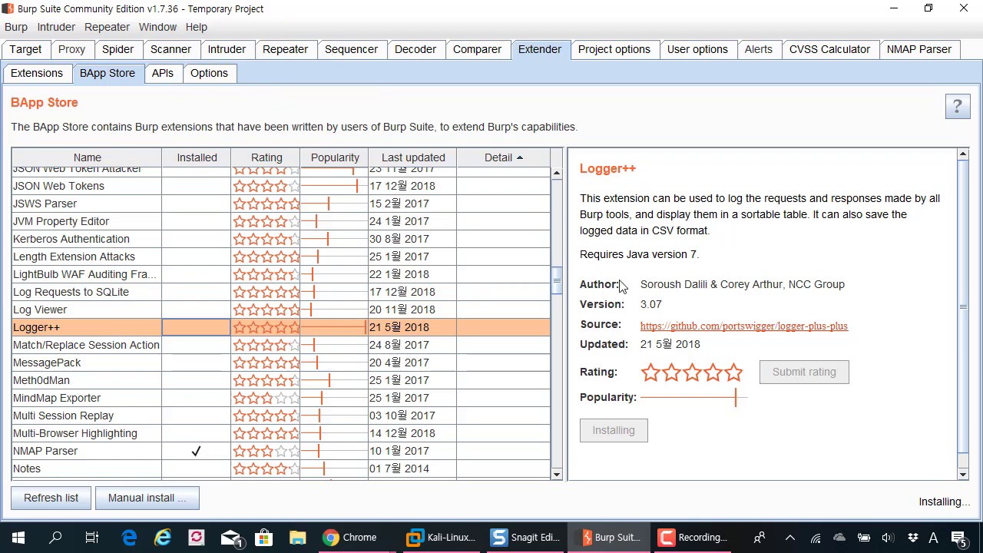
pyautogui.click(388, 311)
pyautogui.click(388, 327)
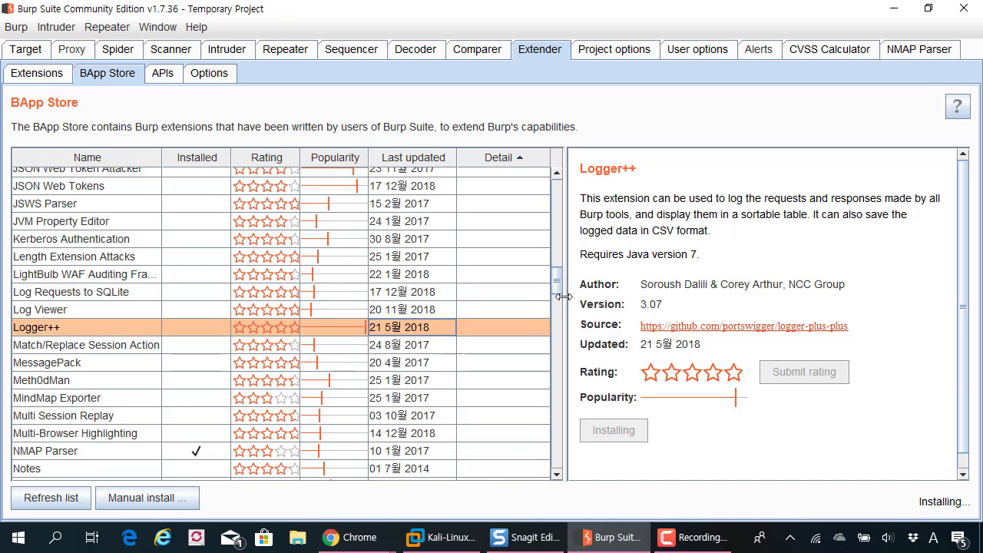
pyautogui.moveTo(569, 298); pyautogui.dragTo(527, 296)
pyautogui.scroll(-1, 696, 399)
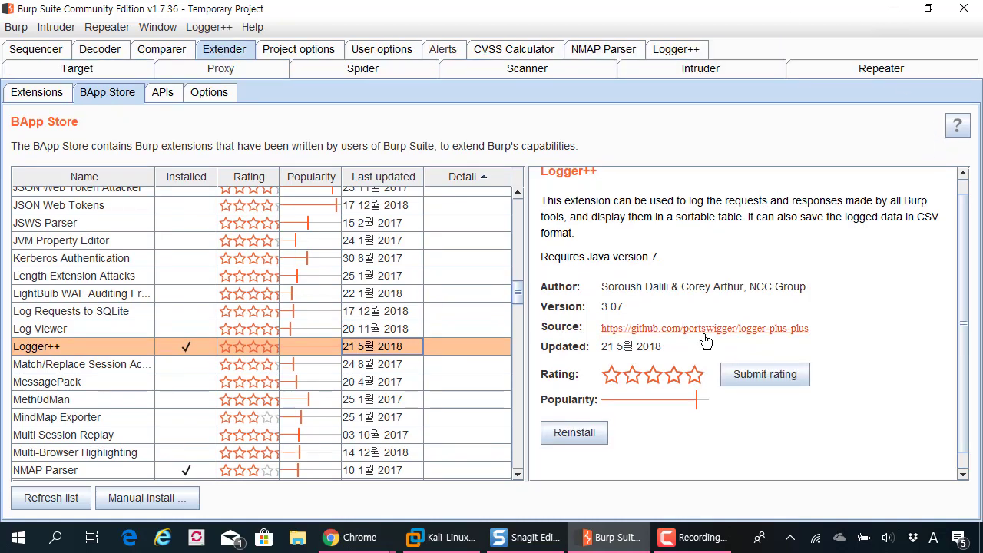
# Look through Logger++'s log view, filter library, grep values and options, and return to the log view.
pyautogui.click(676, 51)
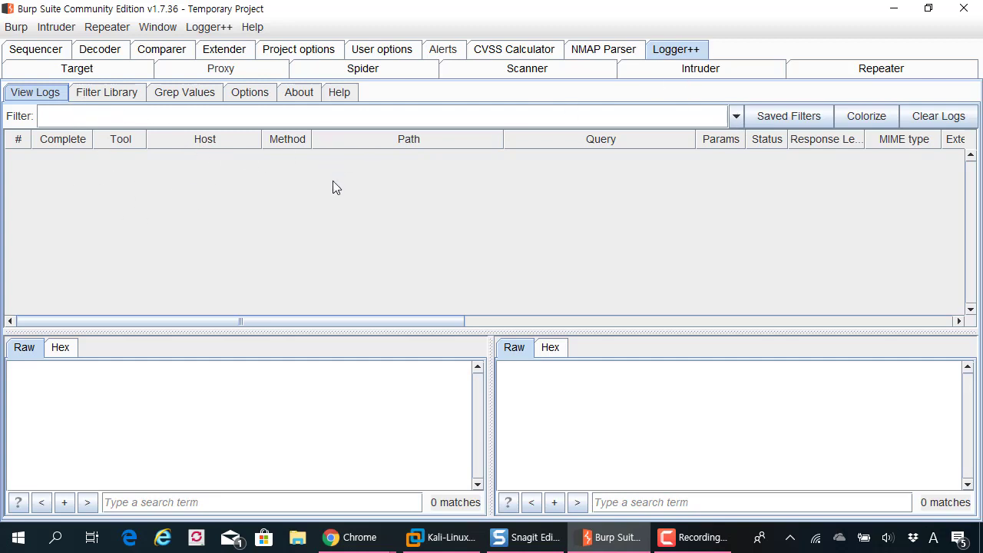
pyautogui.click(102, 93)
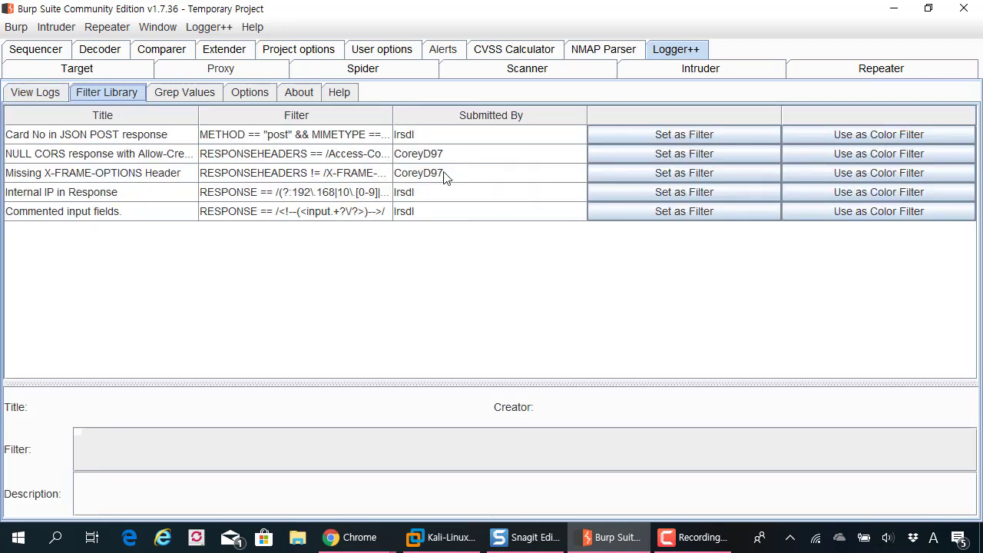
pyautogui.click(188, 96)
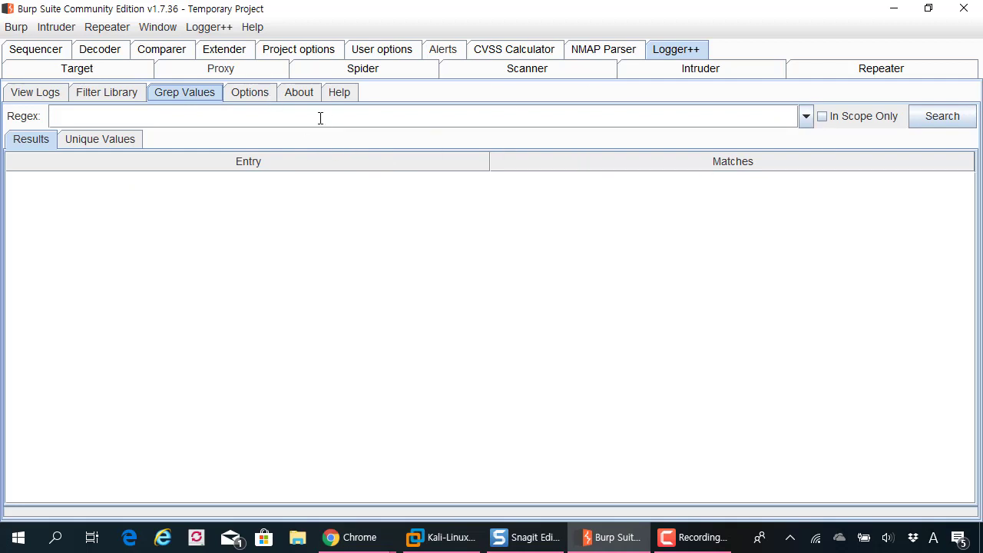
pyautogui.click(250, 93)
pyautogui.click(211, 93)
pyautogui.click(250, 92)
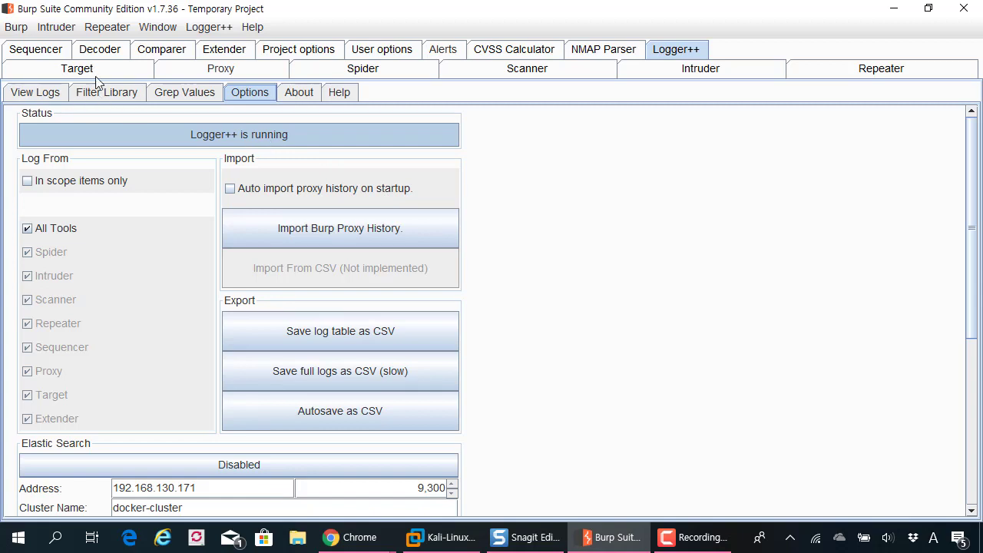
pyautogui.click(53, 92)
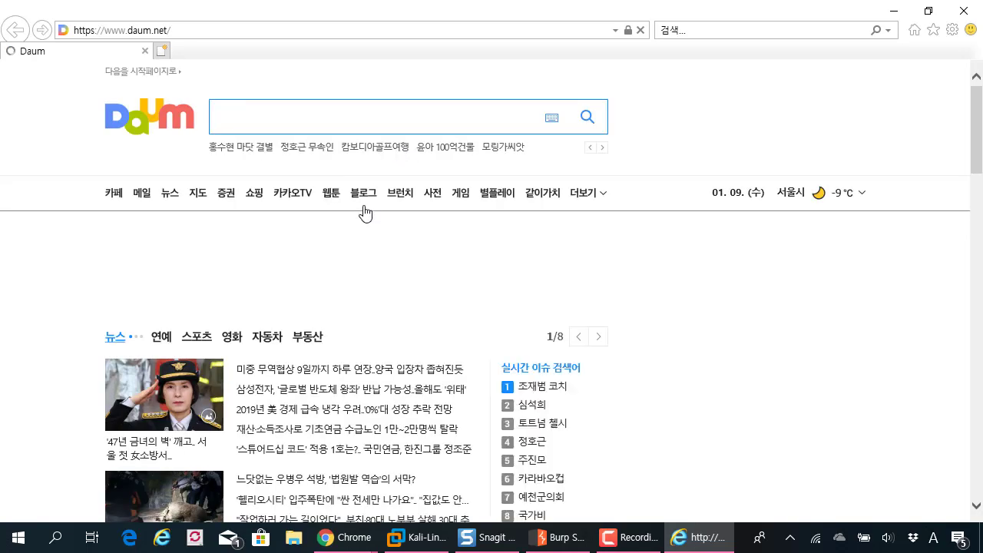
# In Internet Explorer, enable the LAN proxy server with address 127.0.0.1 and port 8888.
pyautogui.hotkey('alt', 't')
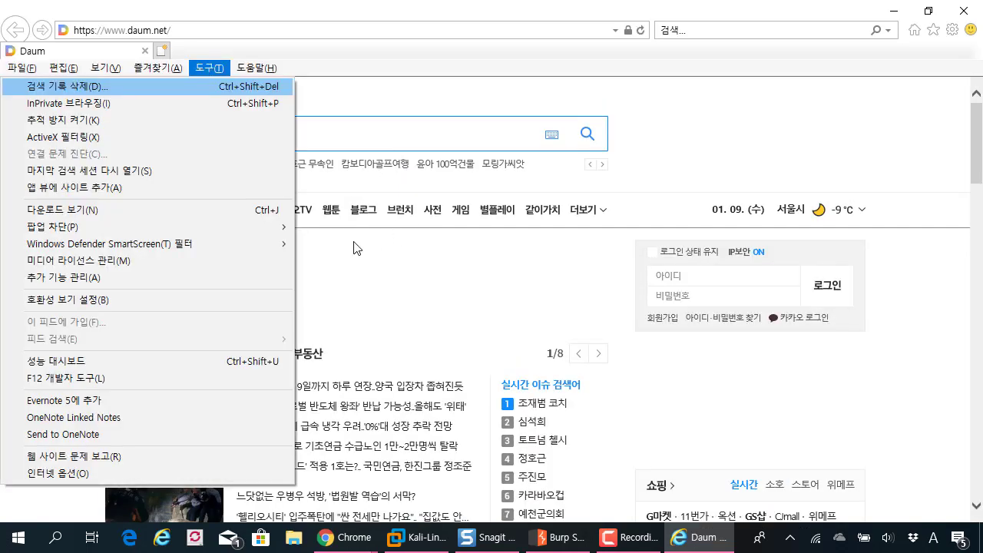
pyautogui.click(179, 473)
pyautogui.click(193, 44)
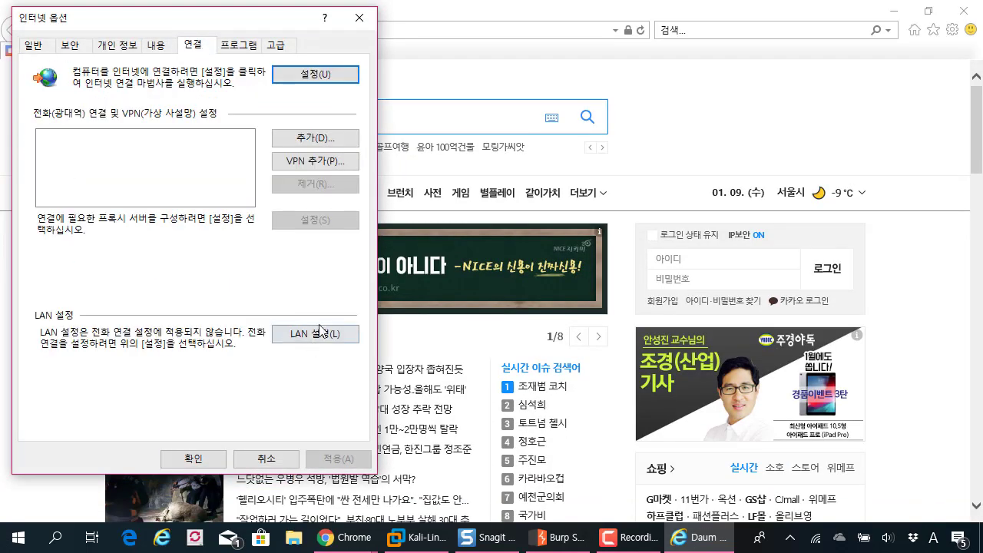
pyautogui.click(320, 332)
pyautogui.click(185, 211)
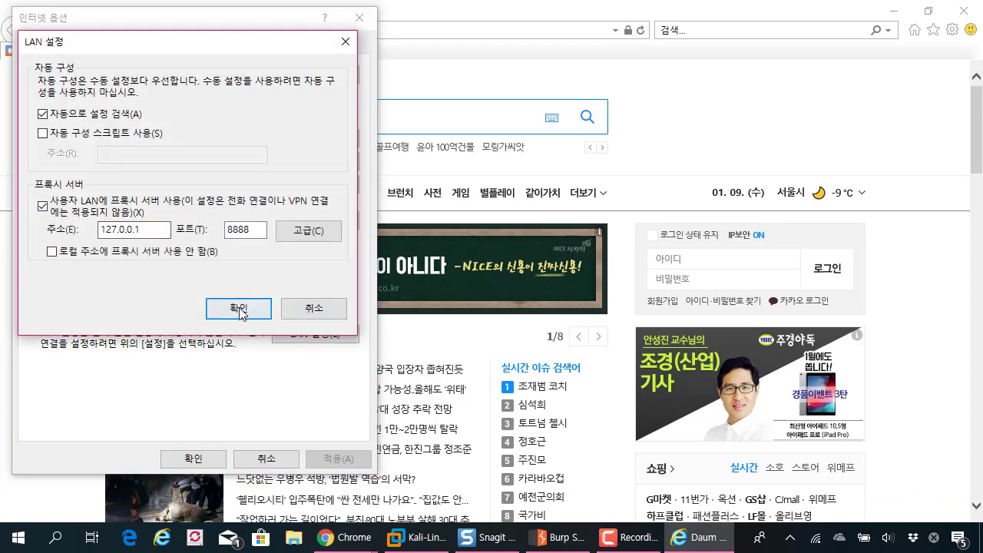
pyautogui.doubleClick(254, 229)
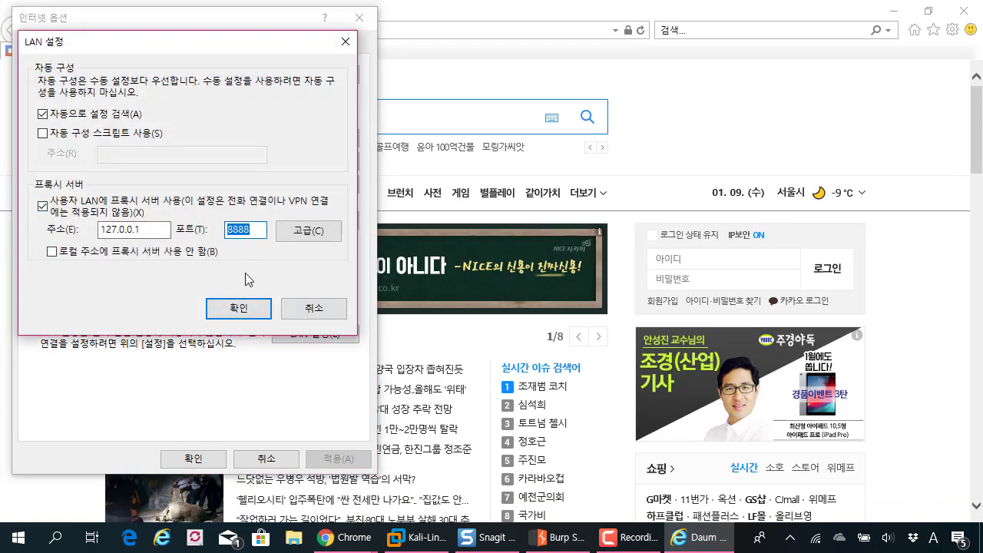
pyautogui.click(238, 308)
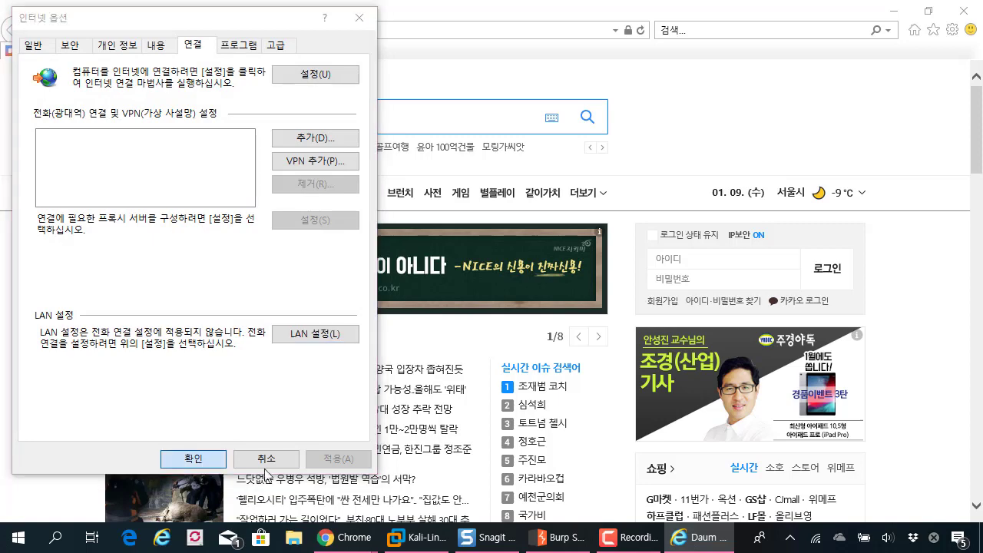
pyautogui.click(266, 458)
# Switch to Burp Suite, check the proxy listener's interface and return to the Logger++ log.
pyautogui.click(560, 536)
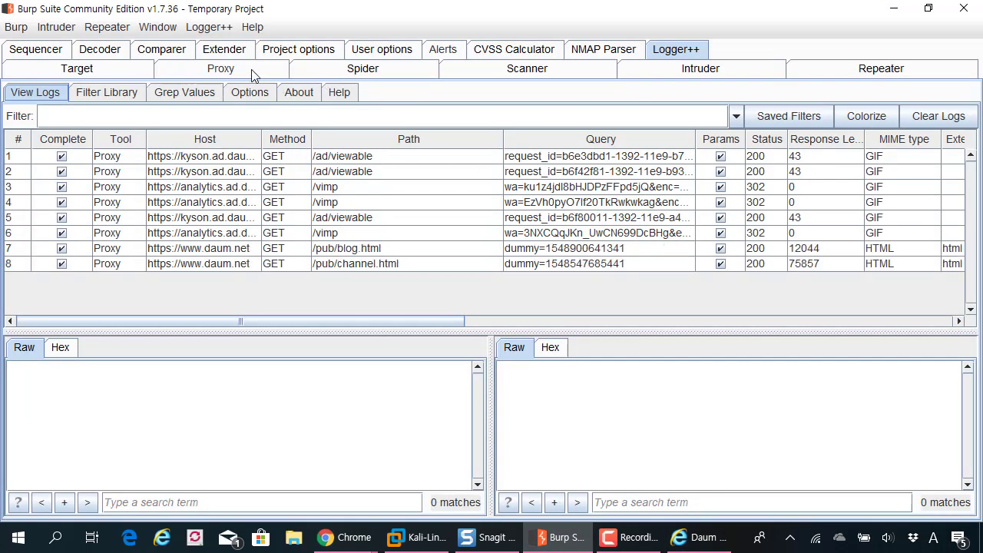
pyautogui.click(246, 69)
pyautogui.click(274, 94)
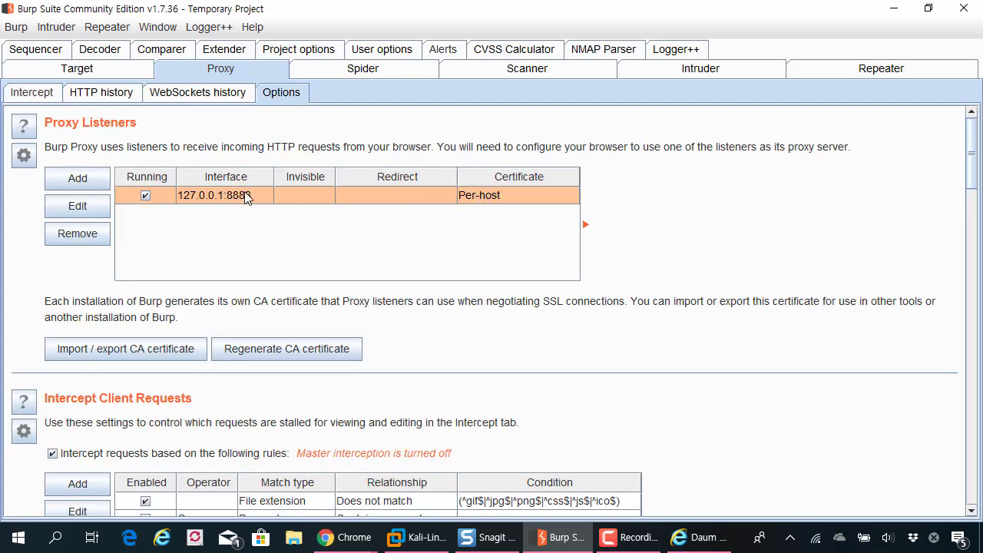
pyautogui.click(92, 69)
pyautogui.click(655, 55)
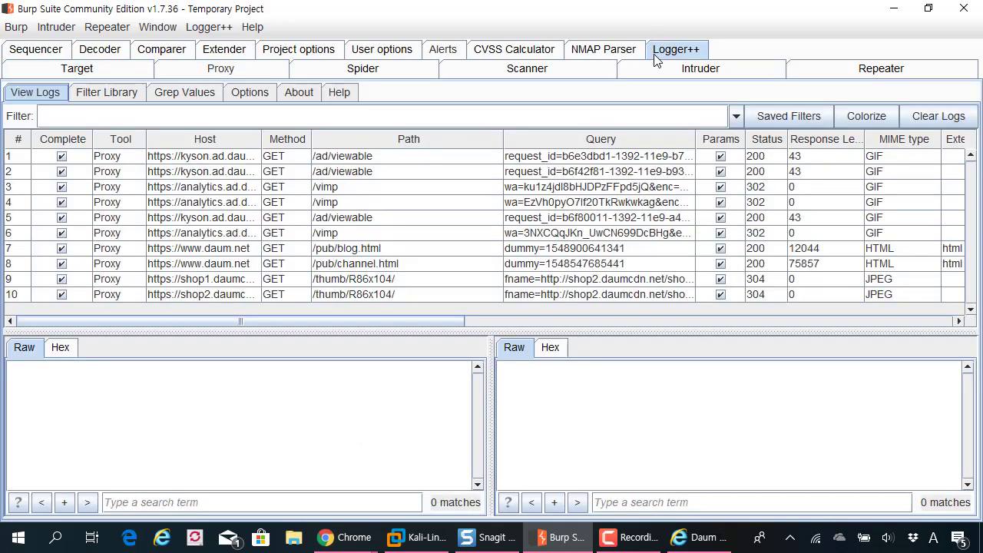
# Inspect a logged /vimp request, view the proxy's intercept page and the target site map, and return to the Logger++ log.
pyautogui.click(376, 190)
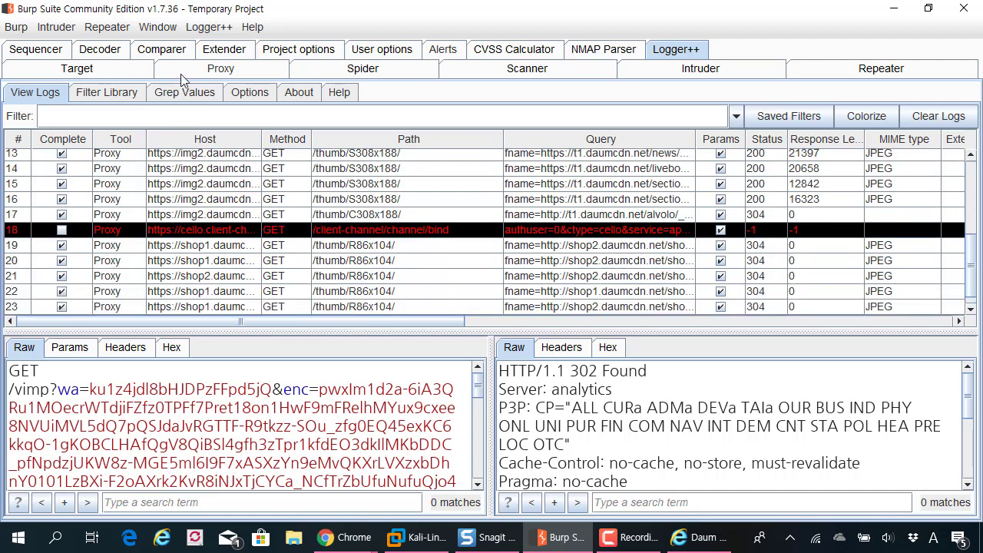
pyautogui.click(207, 70)
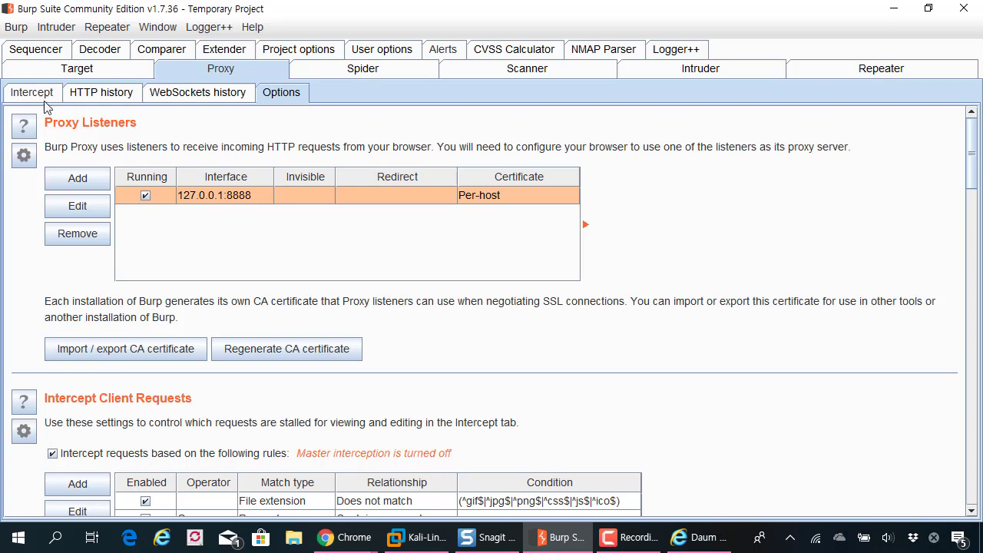
pyautogui.click(32, 93)
pyautogui.click(88, 75)
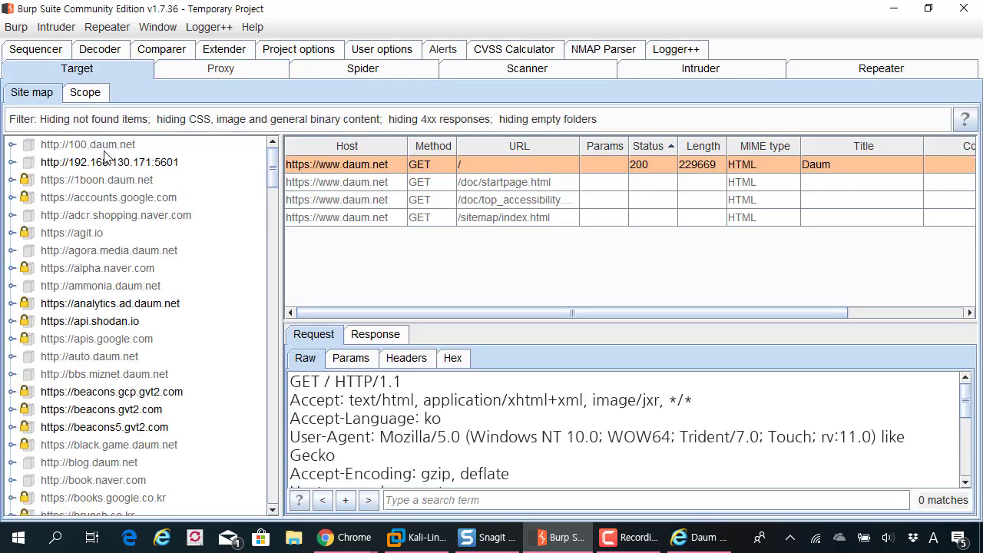
pyautogui.click(665, 56)
pyautogui.scroll(-1, 399, 227)
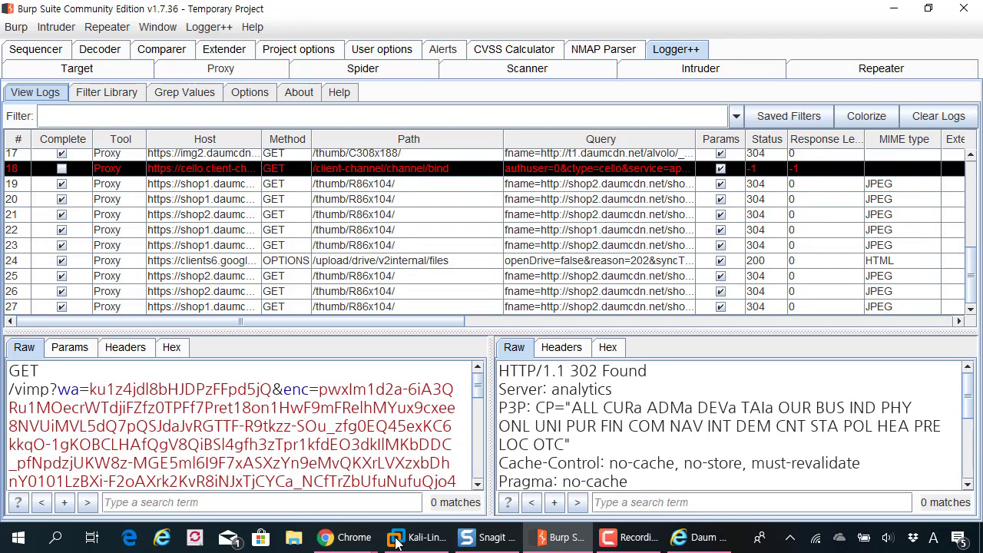
# Switch to Internet Explorer, open Daum's blog section (블로그) to generate traffic, and return to Burp Suite.
pyautogui.click(699, 537)
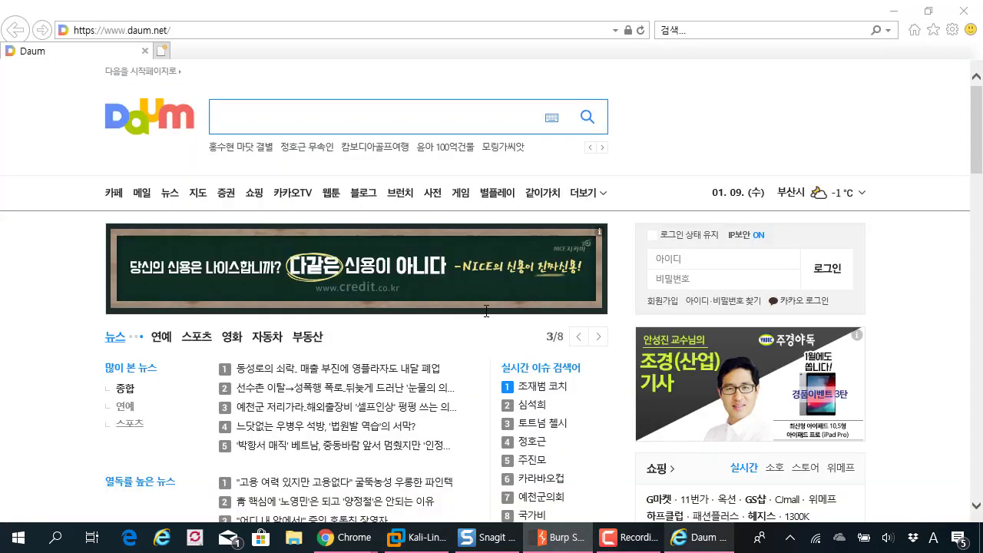
pyautogui.click(364, 203)
pyautogui.hotkey('alt', 'Tab')
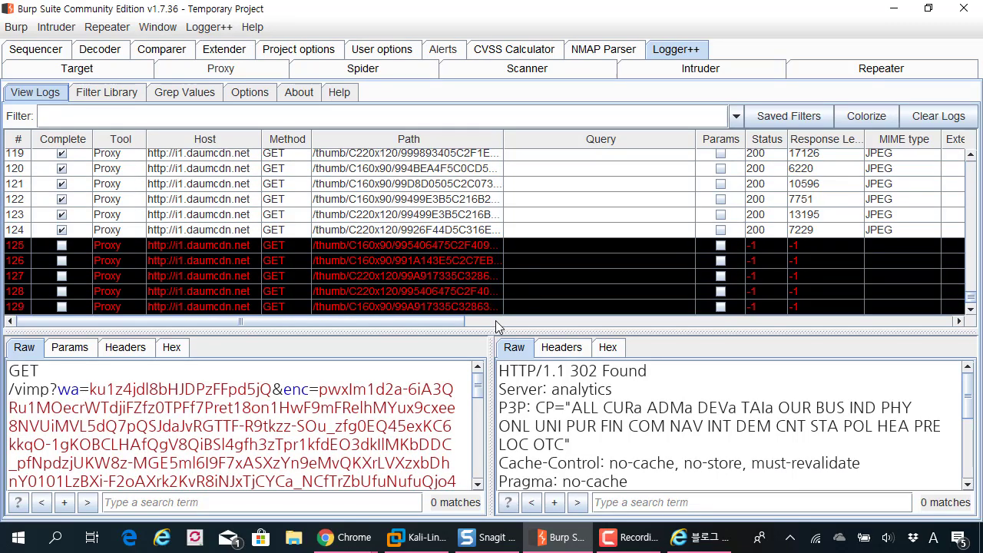
# Enlarge the request and response panes and examine the /sync log entry and the entries following it.
pyautogui.moveTo(484, 253); pyautogui.dragTo(483, 250)
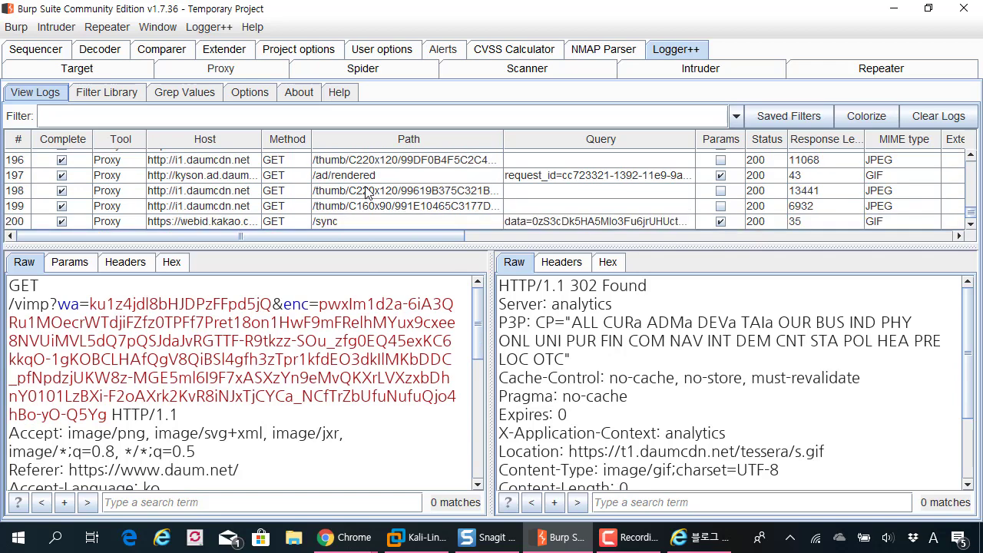
pyautogui.click(322, 206)
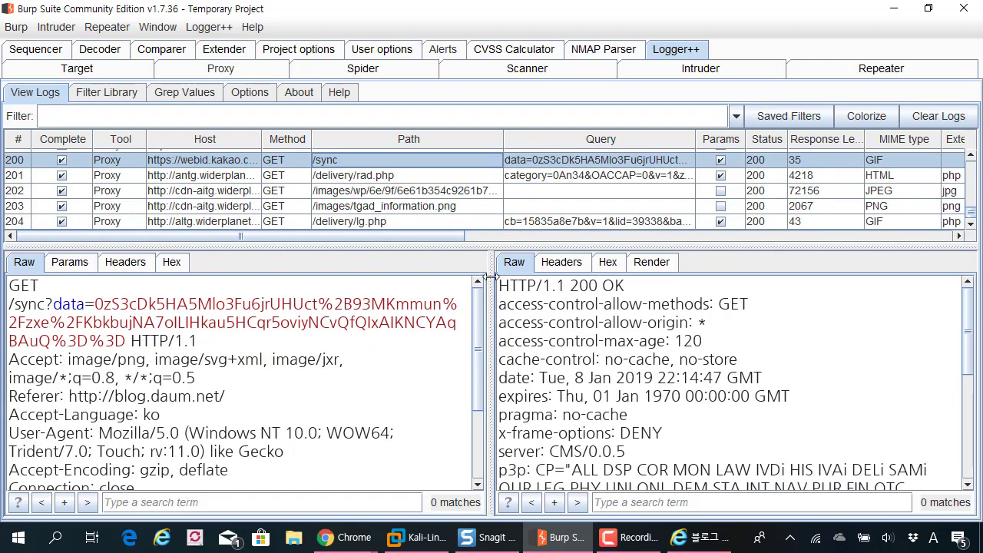
pyautogui.moveTo(489, 281); pyautogui.dragTo(452, 281)
pyautogui.moveTo(506, 322); pyautogui.dragTo(510, 341)
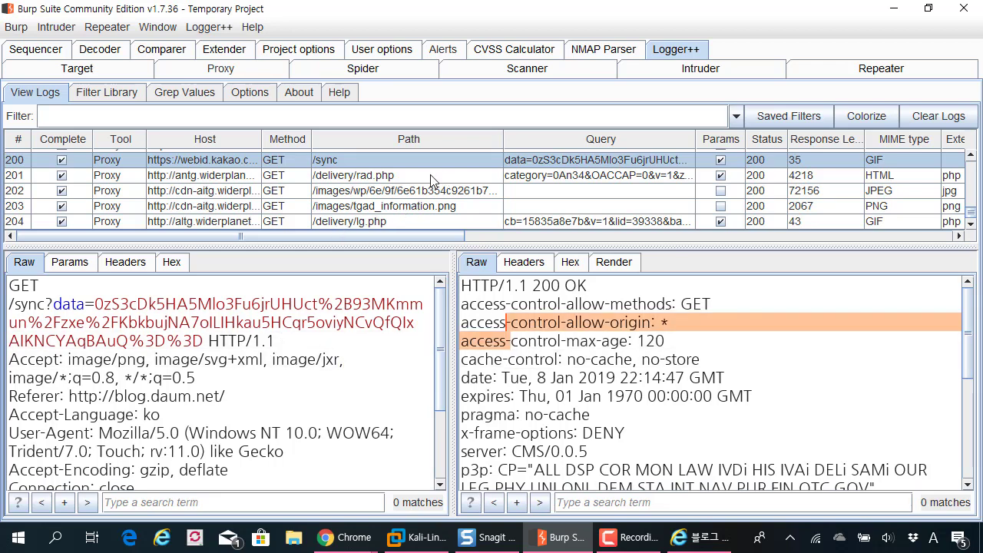
pyautogui.press('Down')
pyautogui.press('Down')
pyautogui.press('Down')
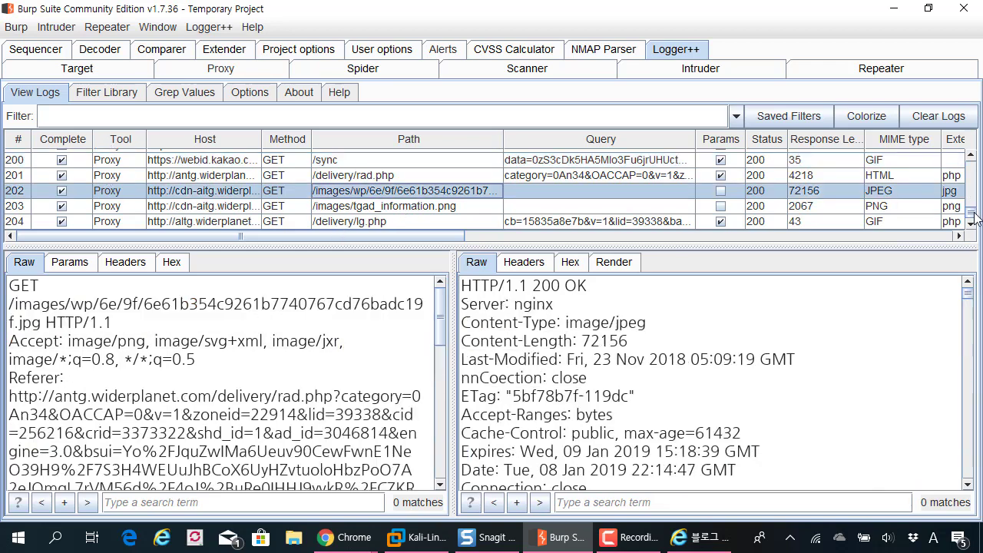
# Examine the earlier img_gnb_blog_151013.gif request in the log and make the log table taller.
pyautogui.scroll(10, 971, 203)
pyautogui.scroll(15, 971, 208)
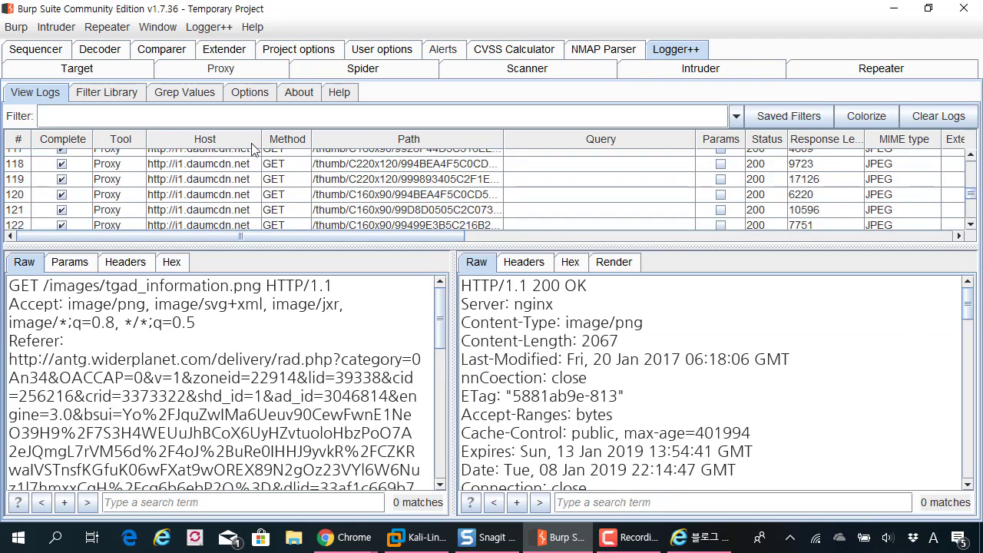
pyautogui.scroll(18, 971, 196)
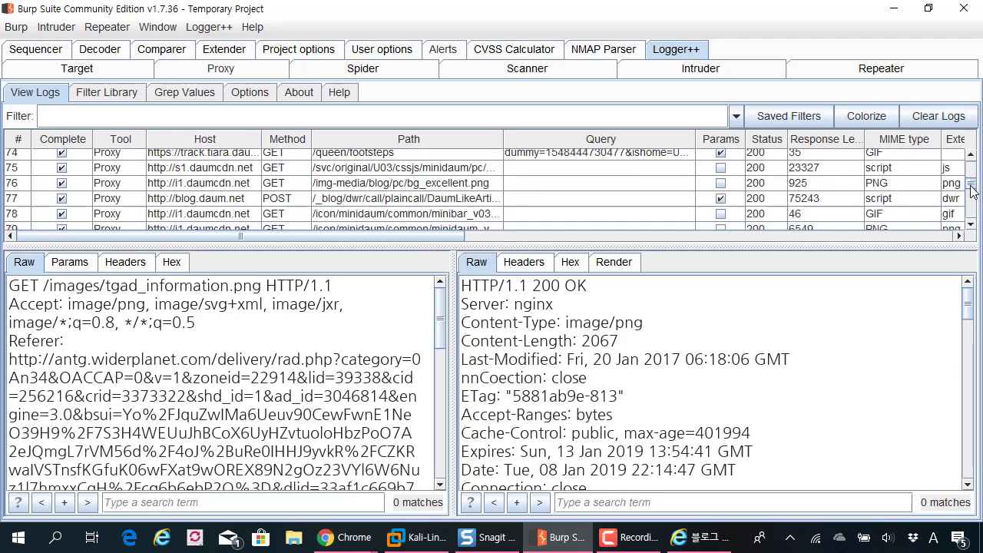
pyautogui.click(108, 172)
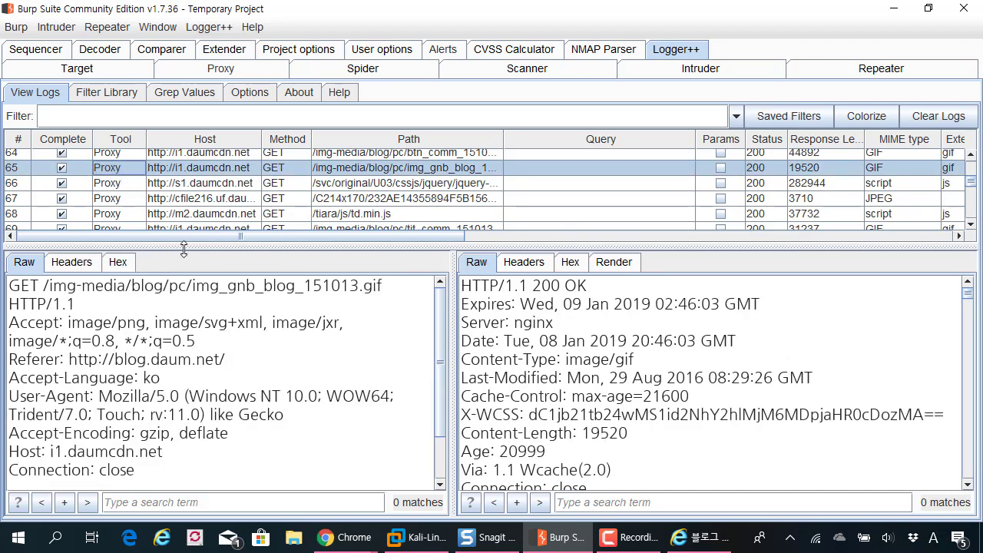
pyautogui.moveTo(187, 244); pyautogui.dragTo(182, 312)
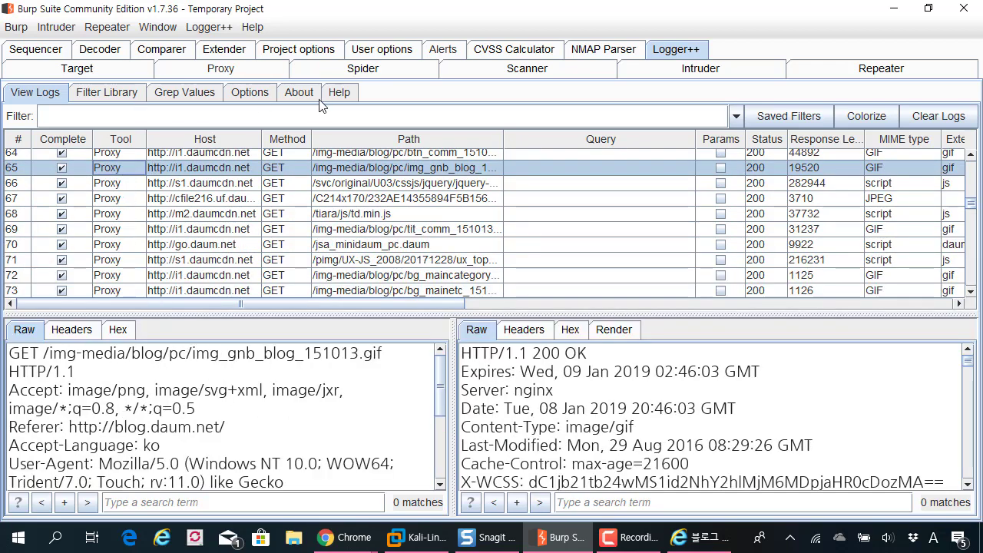
# Save the Logger++ log table as logger++_table.csv in the desktop (바탕 화면) folder.
pyautogui.click(252, 97)
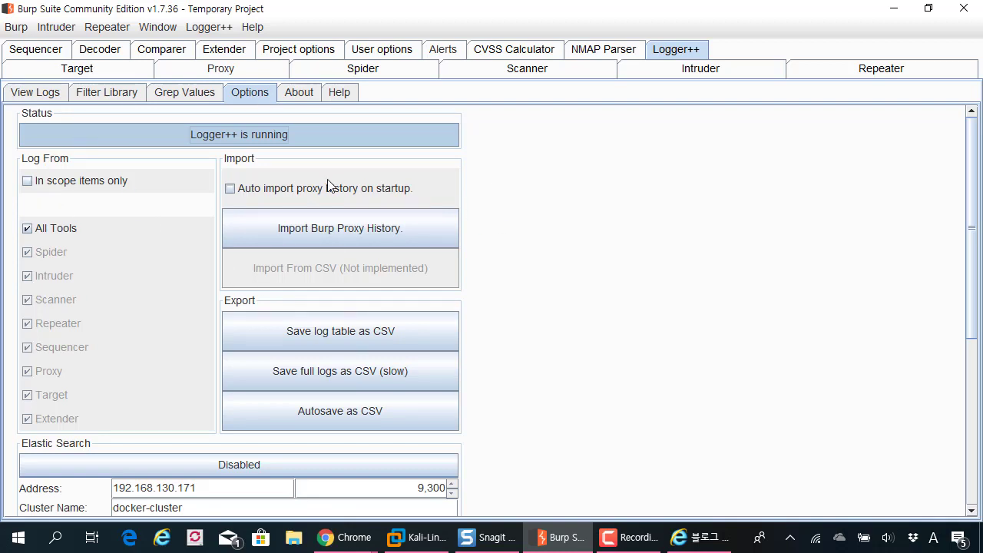
pyautogui.scroll(-1, 369, 261)
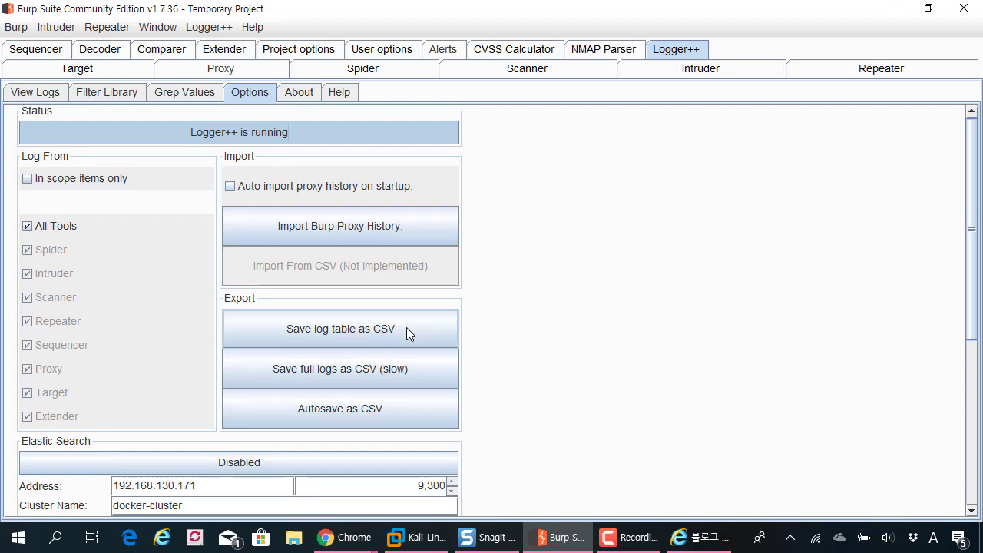
pyautogui.click(401, 327)
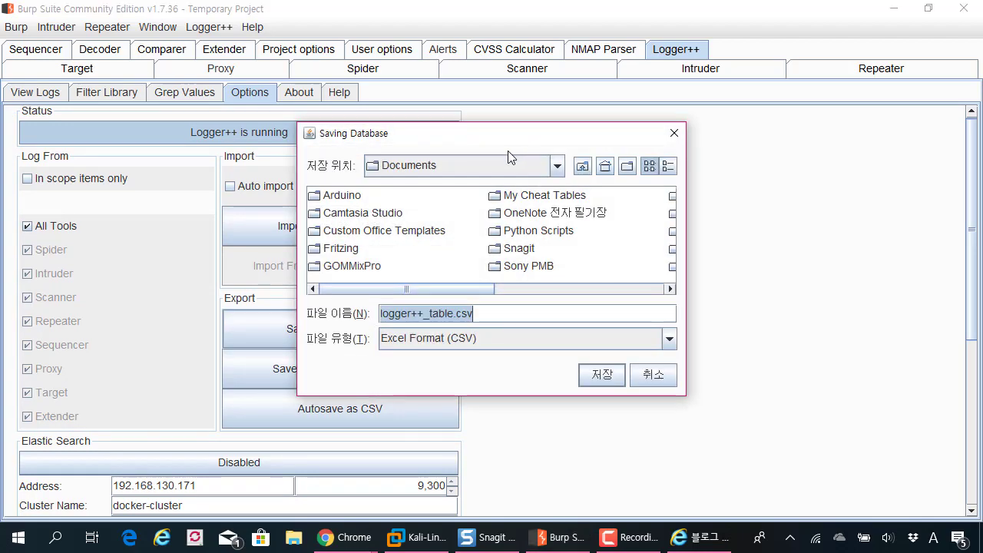
pyautogui.click(557, 166)
pyautogui.scroll(3, 480, 220)
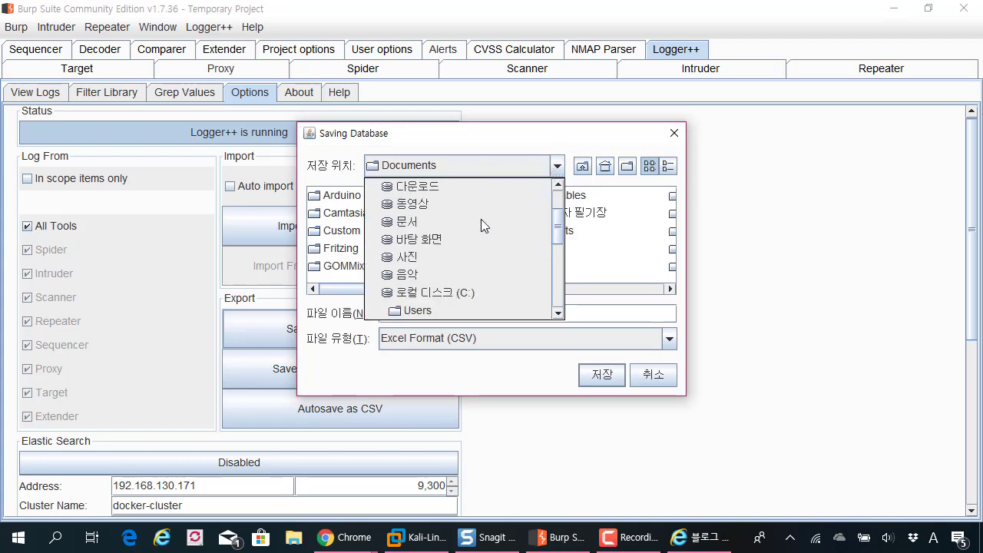
pyautogui.click(478, 239)
pyautogui.click(604, 378)
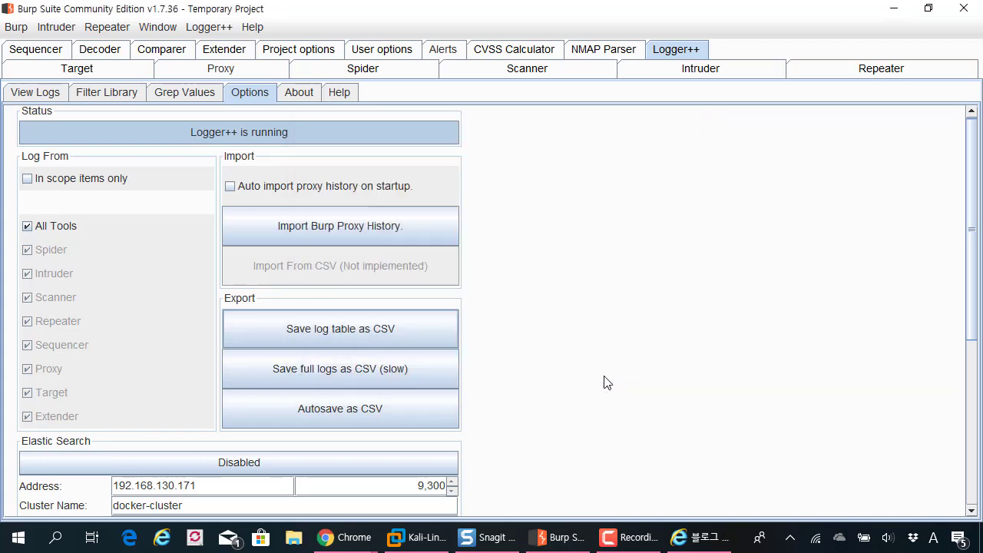
pyautogui.click(492, 282)
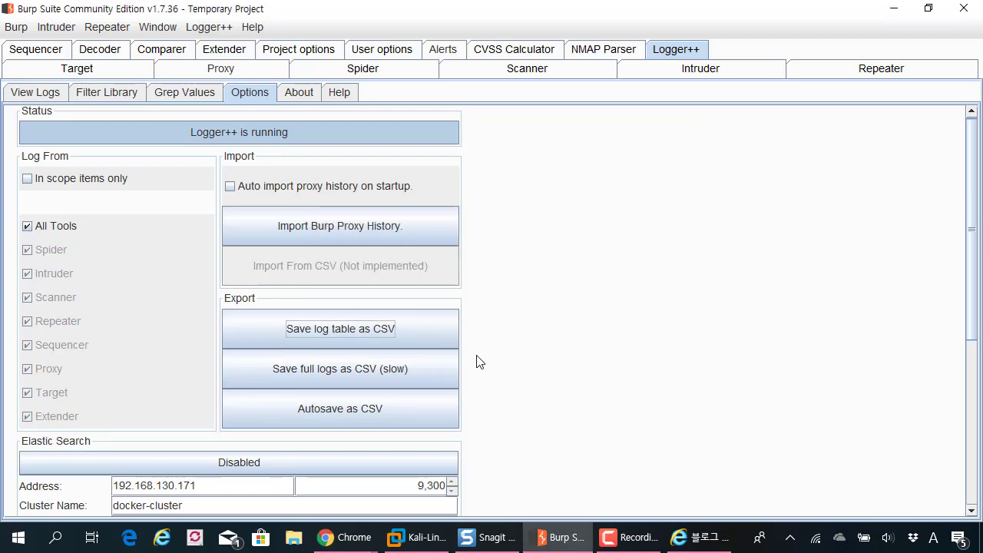
# Show the desktop, open logger++_table.csv from it, and bring its spreadsheet window to the front.
pyautogui.press('super+d')
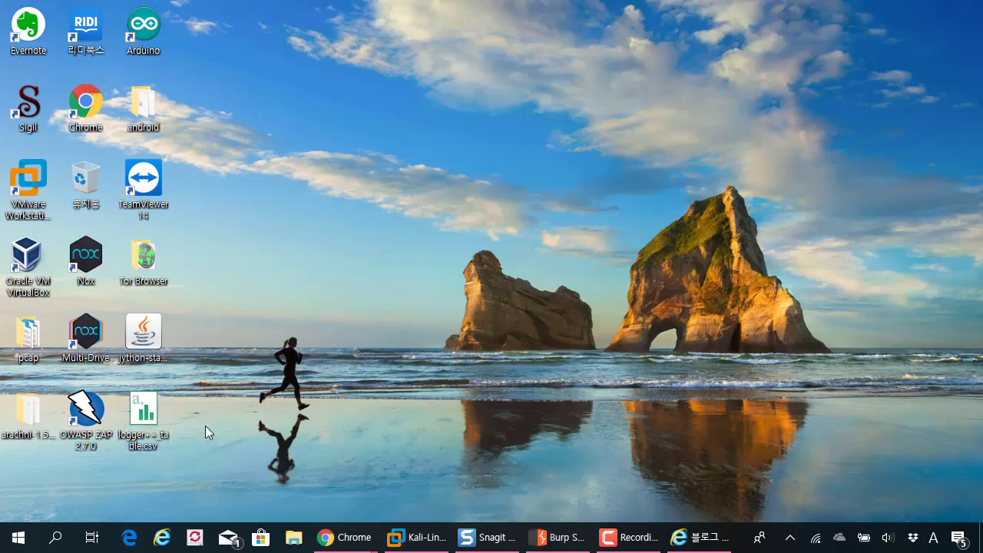
pyautogui.click(158, 413)
pyautogui.doubleClick(133, 411)
pyautogui.click(558, 537)
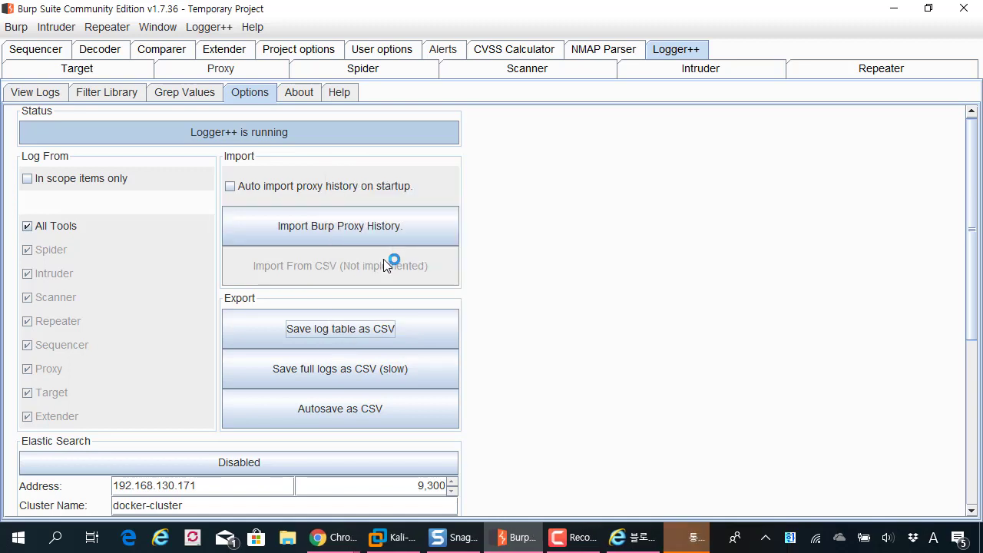
pyautogui.click(678, 537)
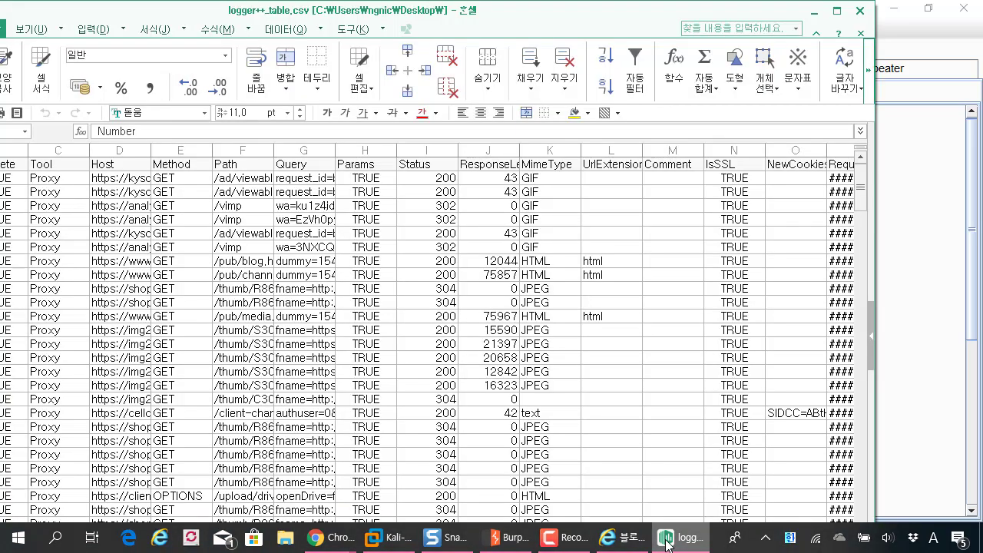
# Look through the exported log rows, maximize the spreadsheet window, and minimize it to return to Burp Suite.
pyautogui.click(550, 302)
pyautogui.scroll(-10, 564, 302)
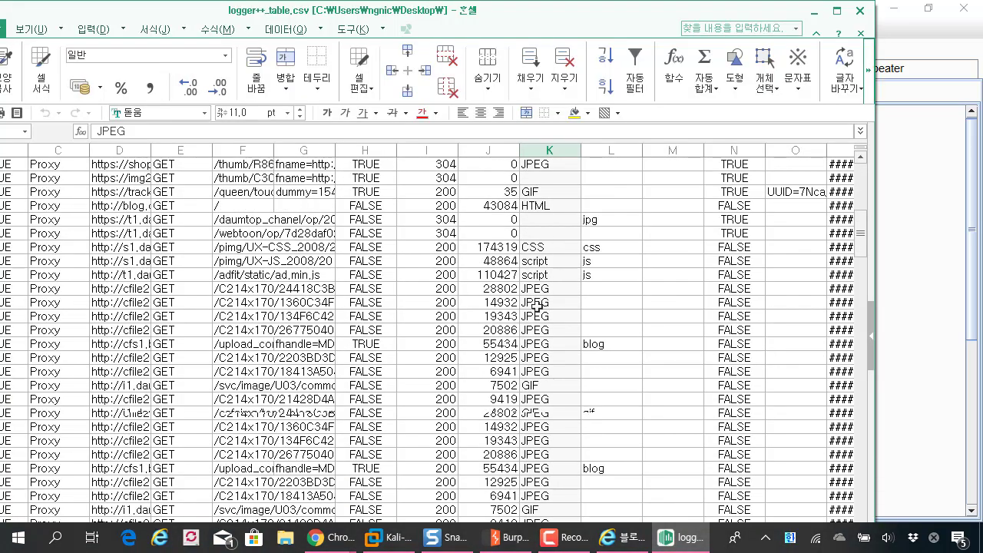
pyautogui.click(837, 11)
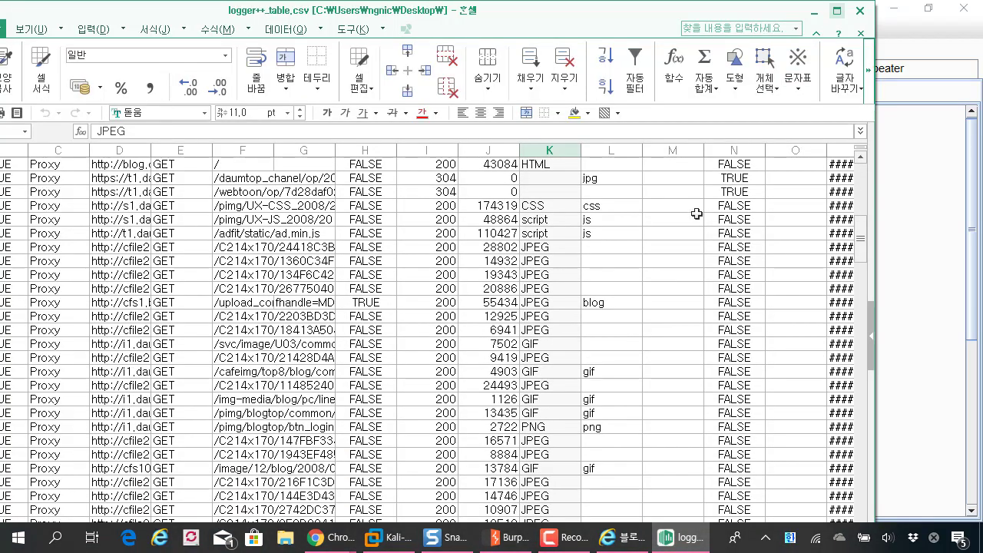
pyautogui.click(684, 215)
pyautogui.click(921, 11)
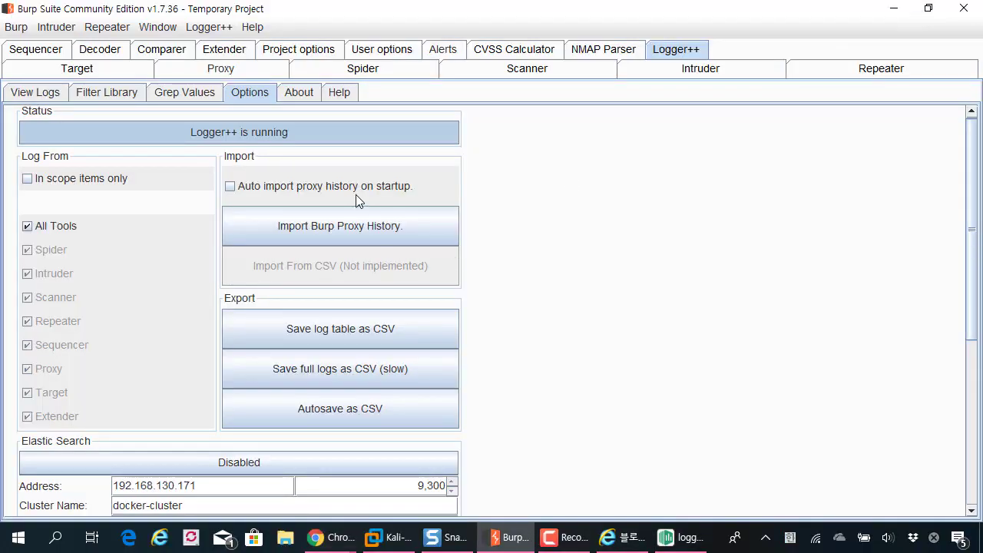
# Display the Logger++ log, compare it with the further rows of the exported CSV, and minimize the spreadsheet.
pyautogui.click(37, 91)
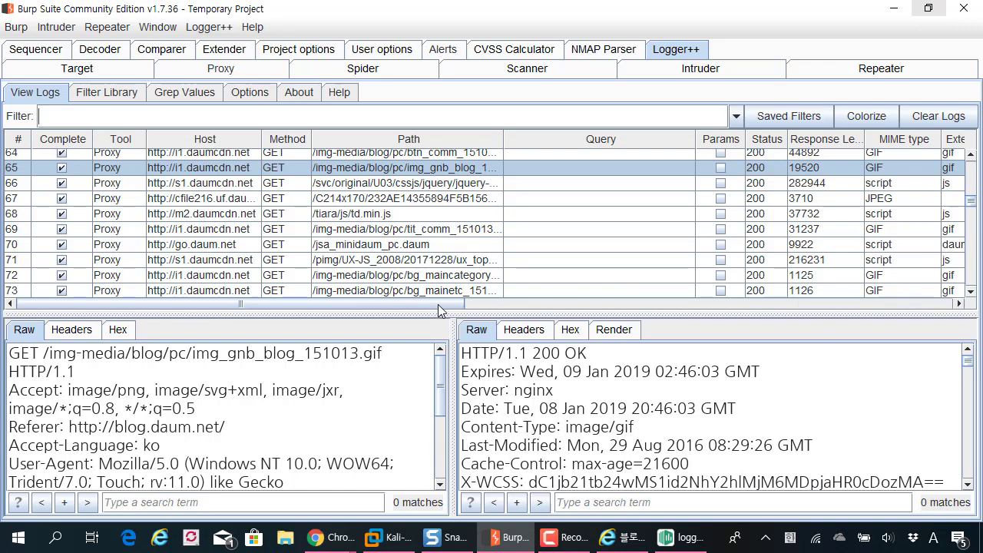
pyautogui.click(680, 537)
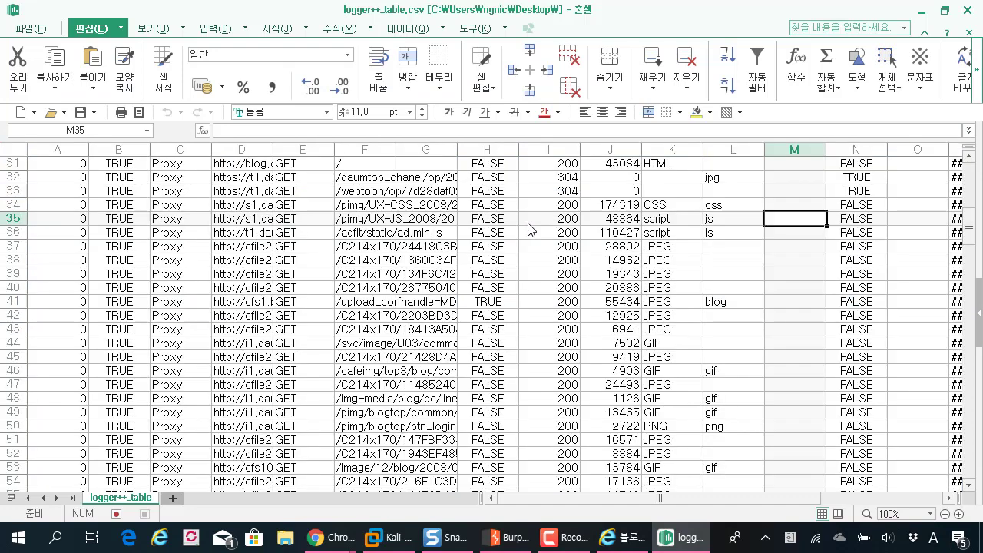
pyautogui.click(611, 232)
pyautogui.scroll(-15, 816, 195)
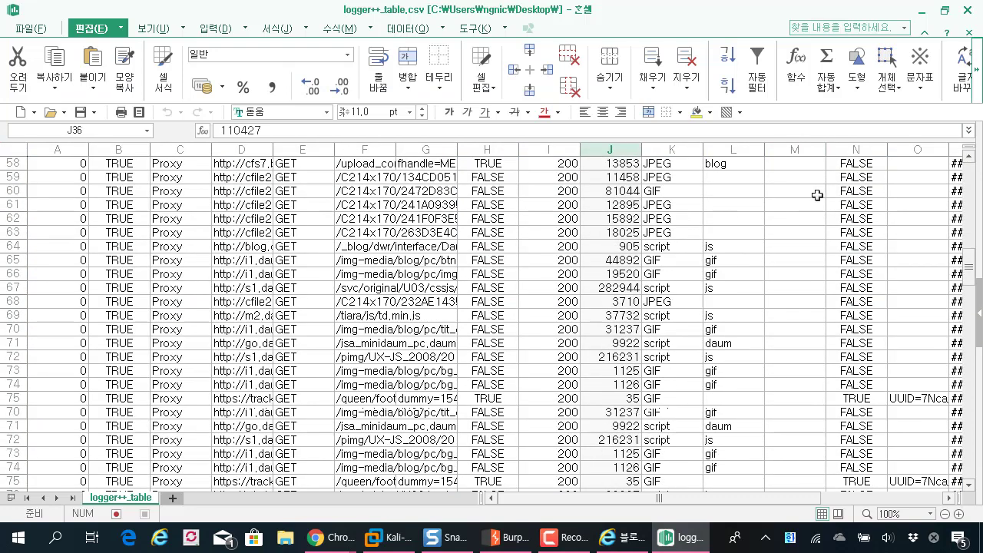
pyautogui.scroll(-13, 816, 195)
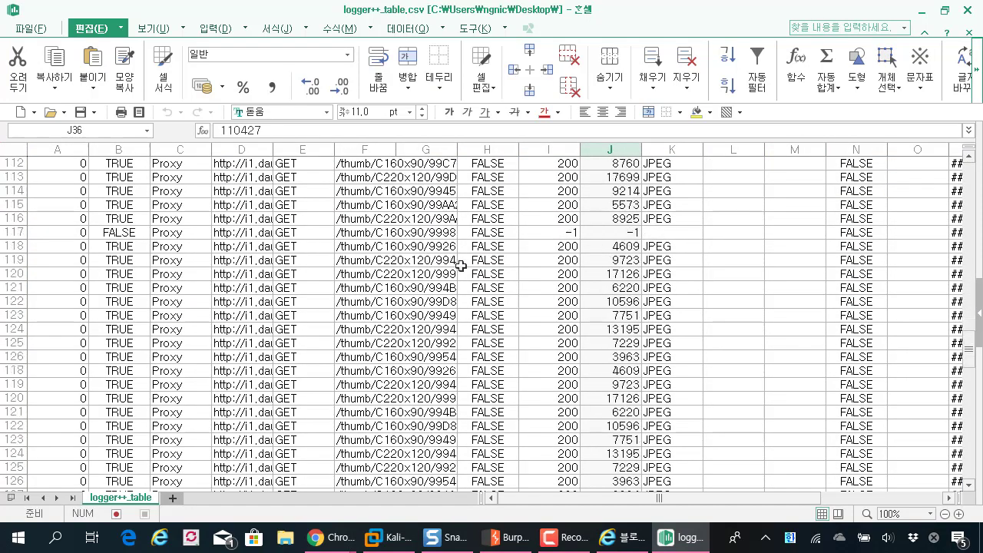
pyautogui.click(925, 13)
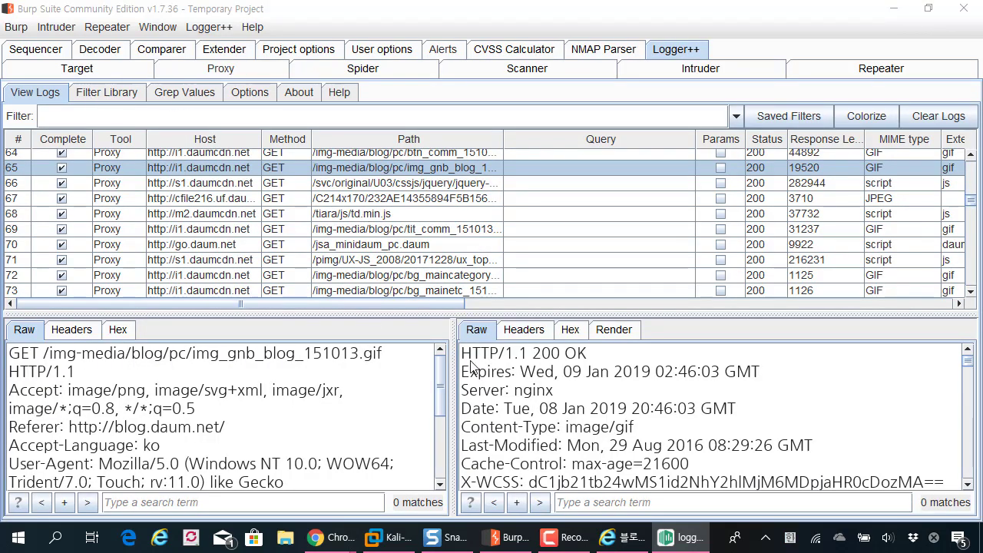
# Inspect the logged /tiara/js/td.min.js, ux_topExMin.js and /sync requests with their responses.
pyautogui.click(564, 537)
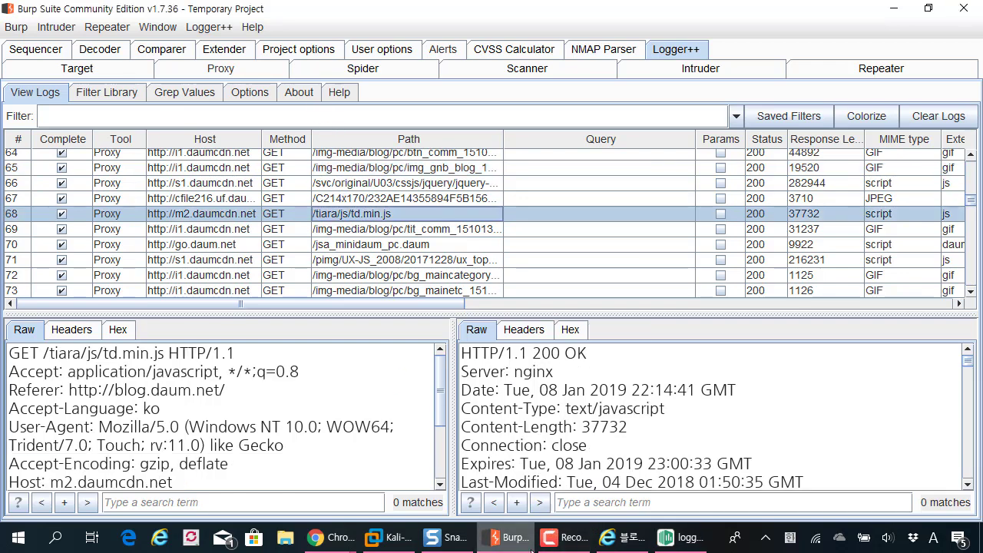
pyautogui.click(361, 213)
pyautogui.click(390, 260)
pyautogui.scroll(-5, 390, 260)
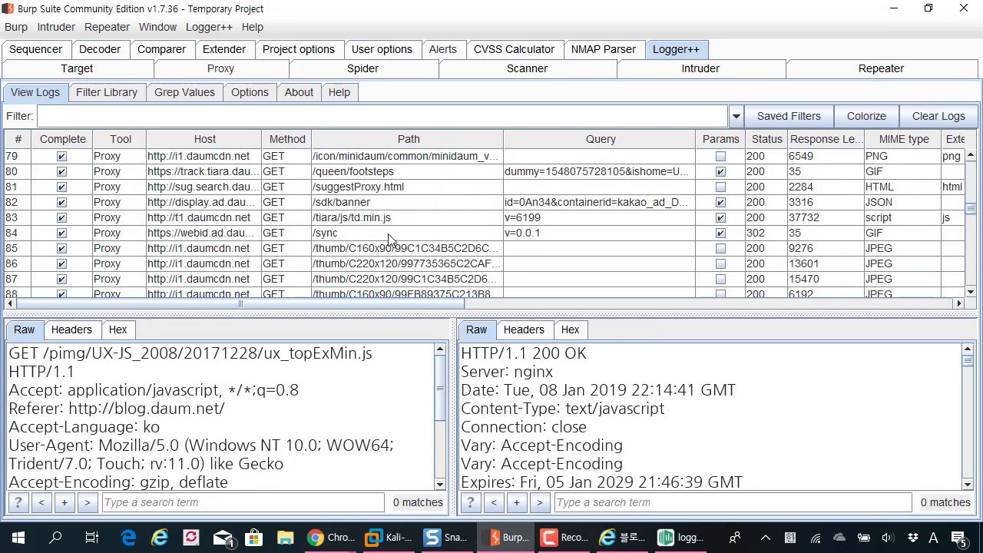
pyautogui.click(389, 234)
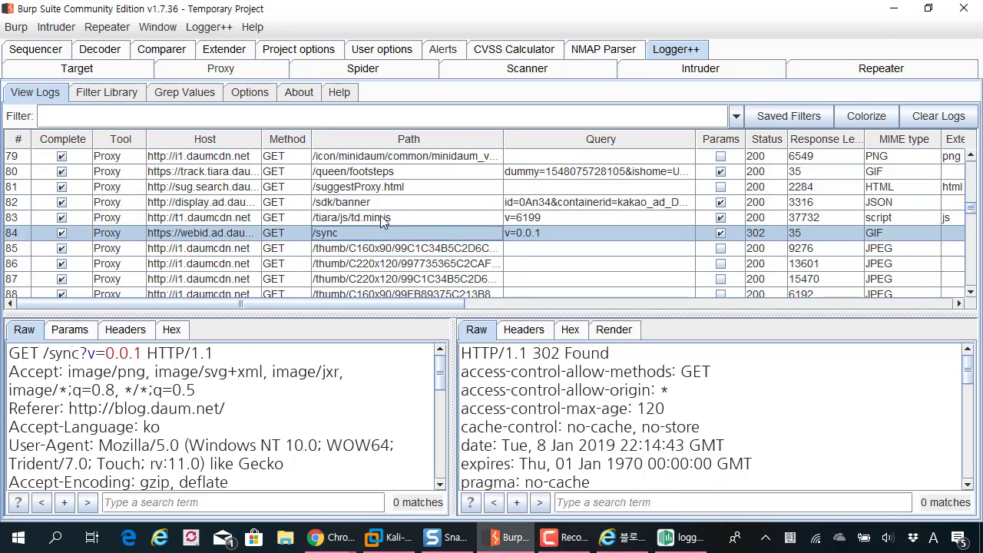
# Examine the Logger++ options, including the export, Elastic Search, log limit and reset settings and the notes.
pyautogui.click(249, 92)
pyautogui.scroll(-1, 578, 274)
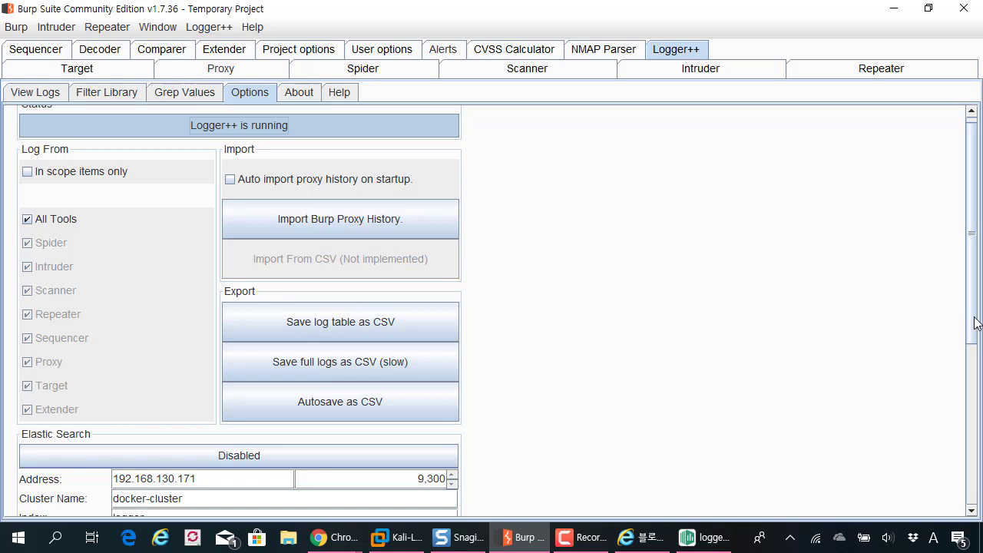
pyautogui.click(585, 537)
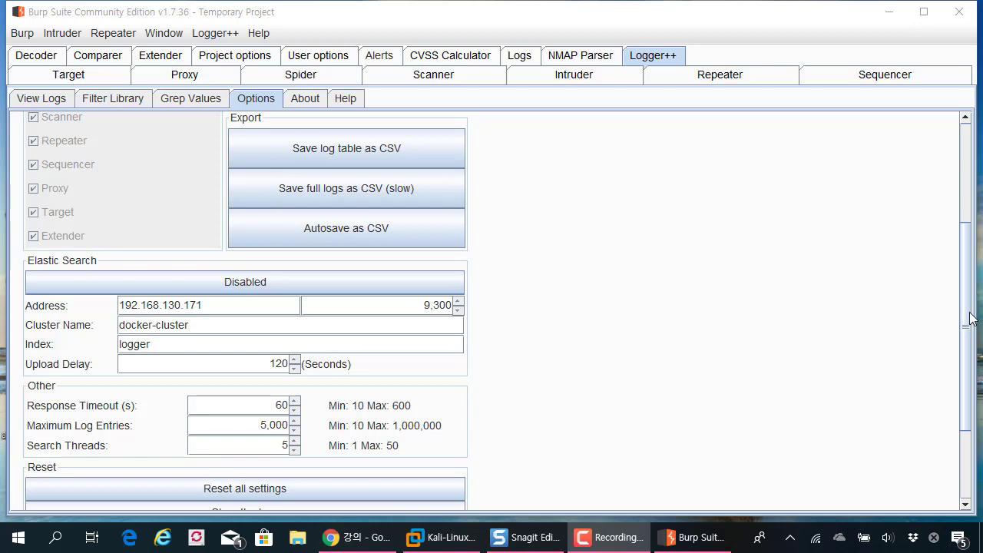
pyautogui.scroll(-3, 969, 318)
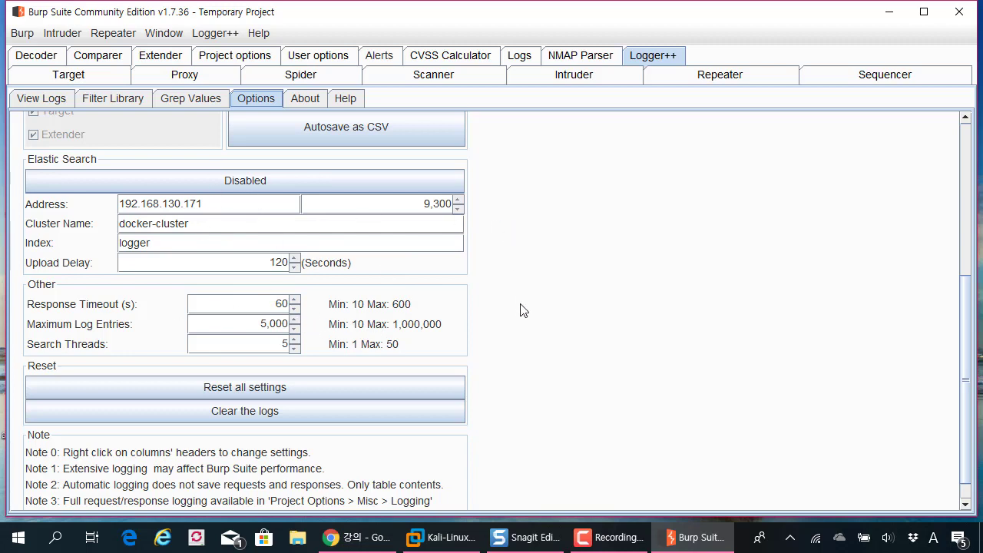
pyautogui.scroll(1, 513, 320)
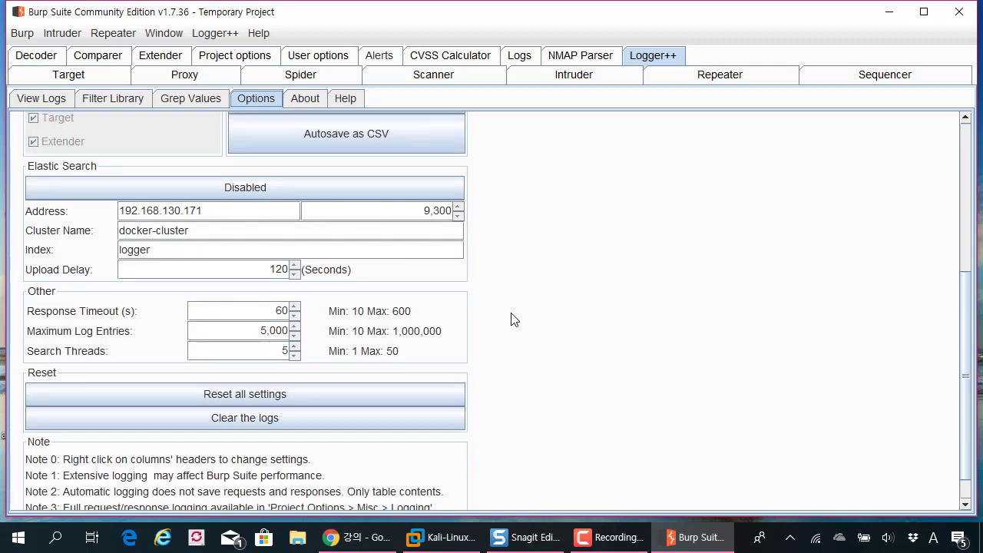
pyautogui.scroll(1, 513, 320)
pyautogui.scroll(1, 513, 320)
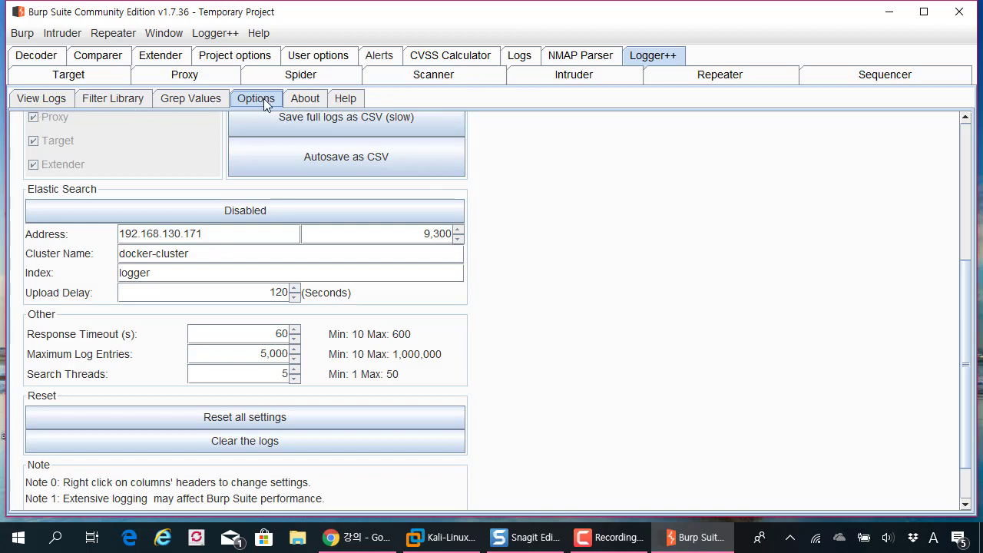
pyautogui.scroll(2, 548, 244)
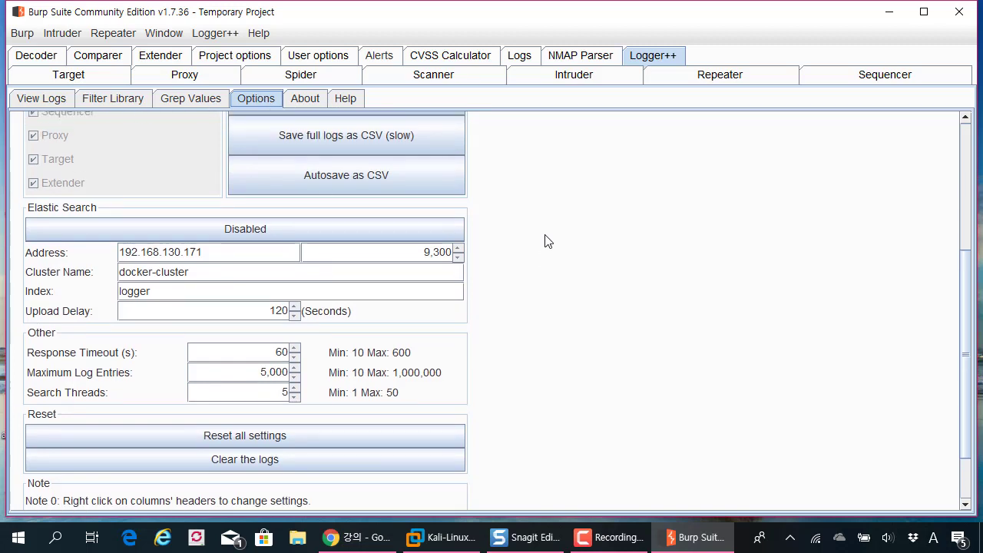